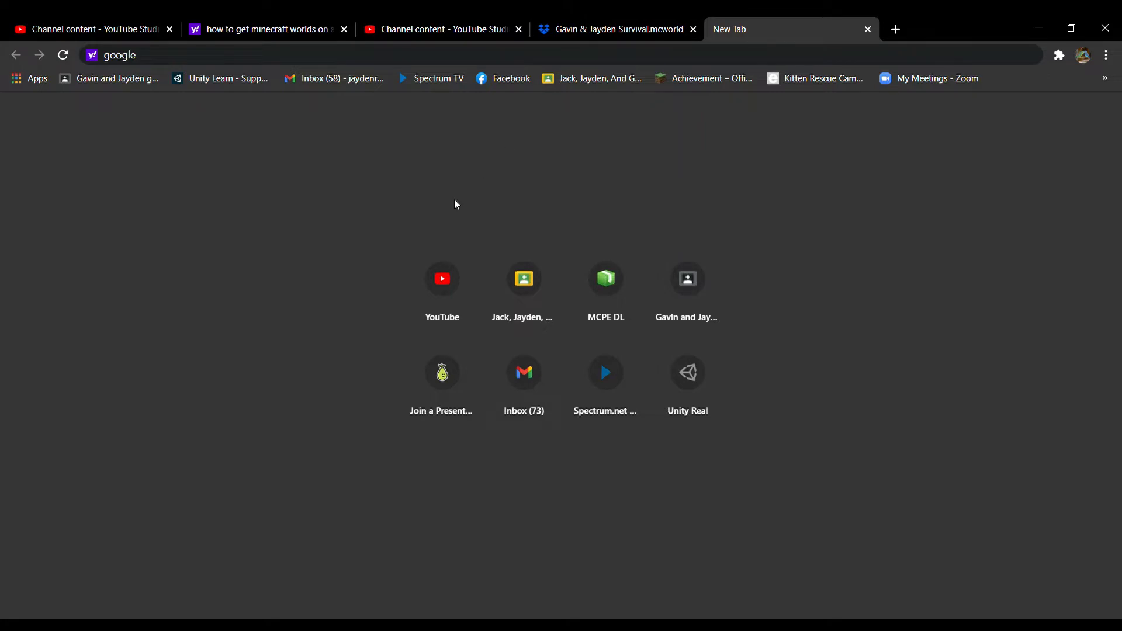
Step: Go to youtube.com and open the Jayden's World Minecraft Gaming channel page
left_click(441, 58)
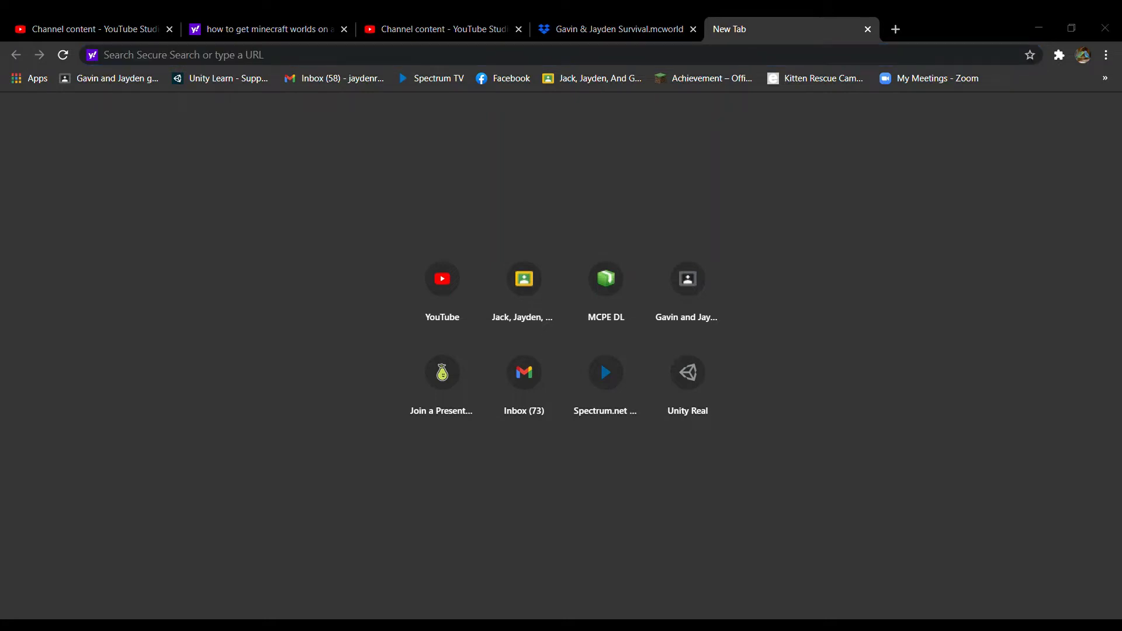
left_click(945, 387)
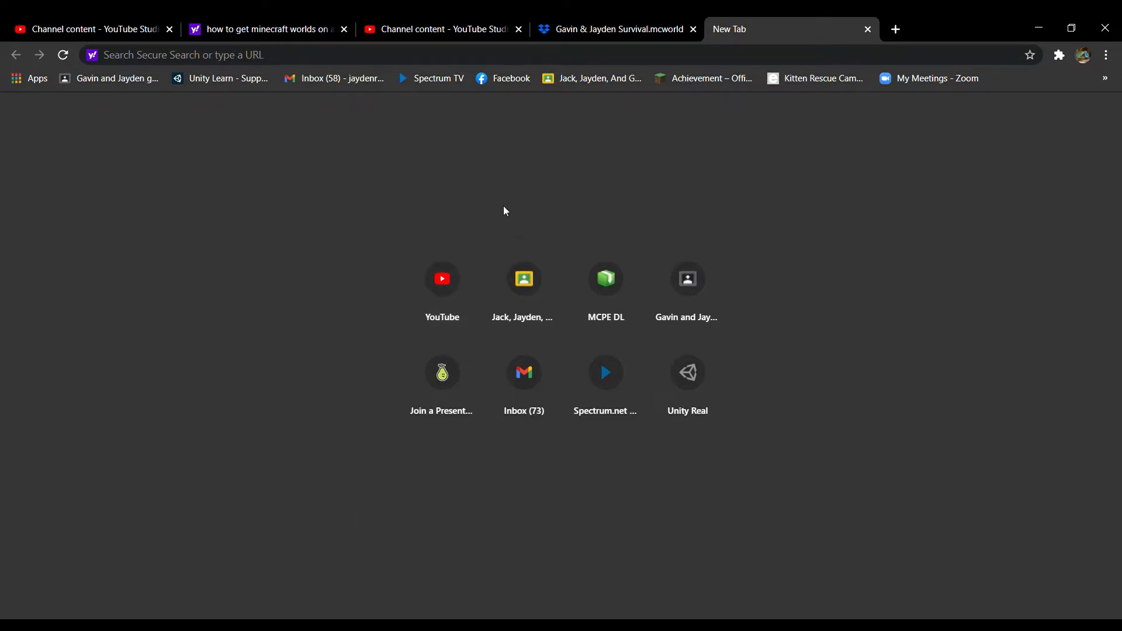
left_click(502, 55)
type("y")
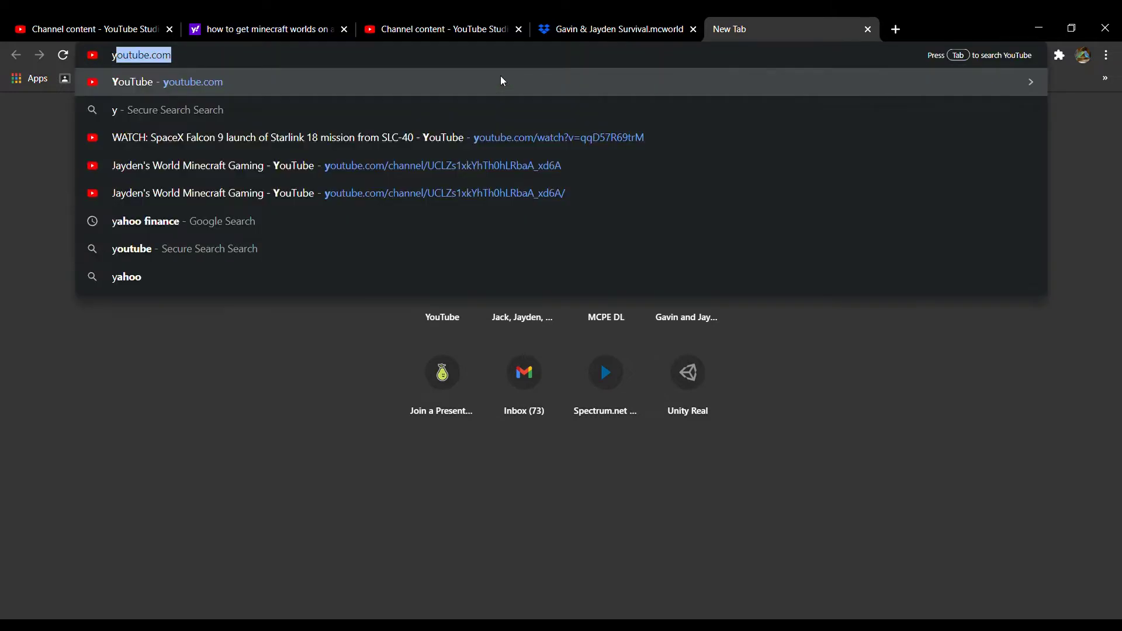
key("Return")
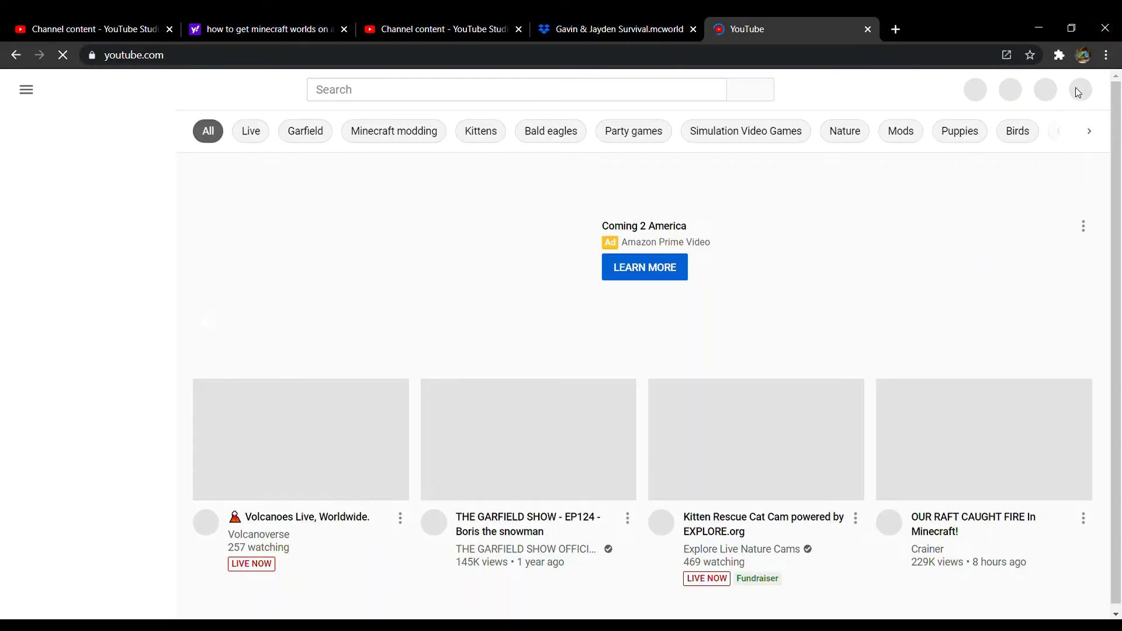
left_click(1077, 89)
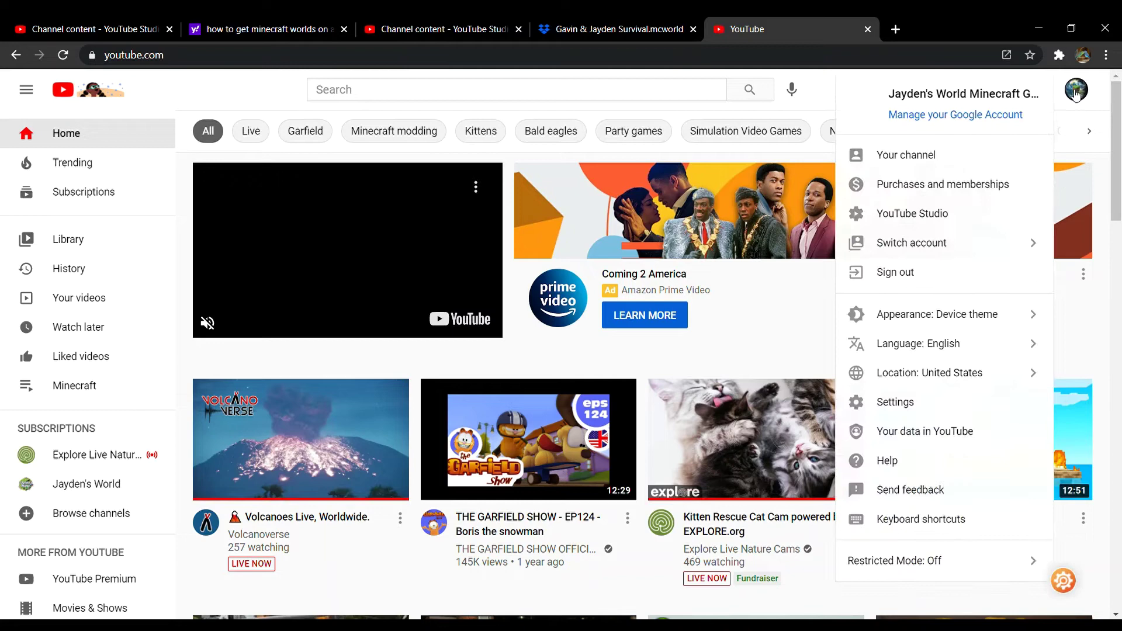
left_click(1001, 189)
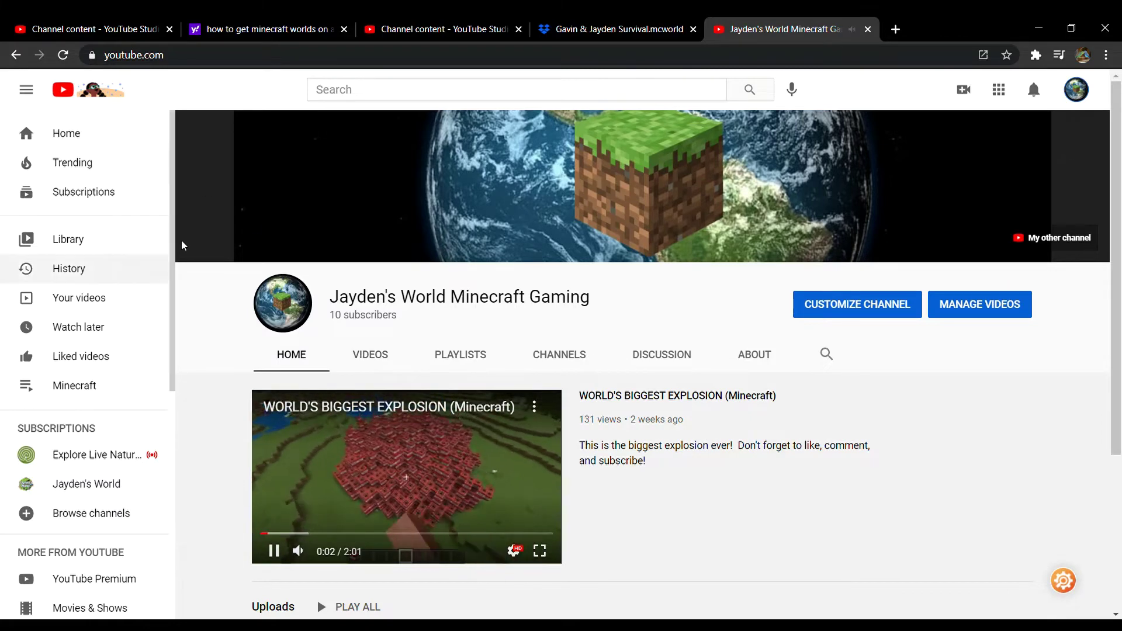
scroll(481, 216, "down", 1)
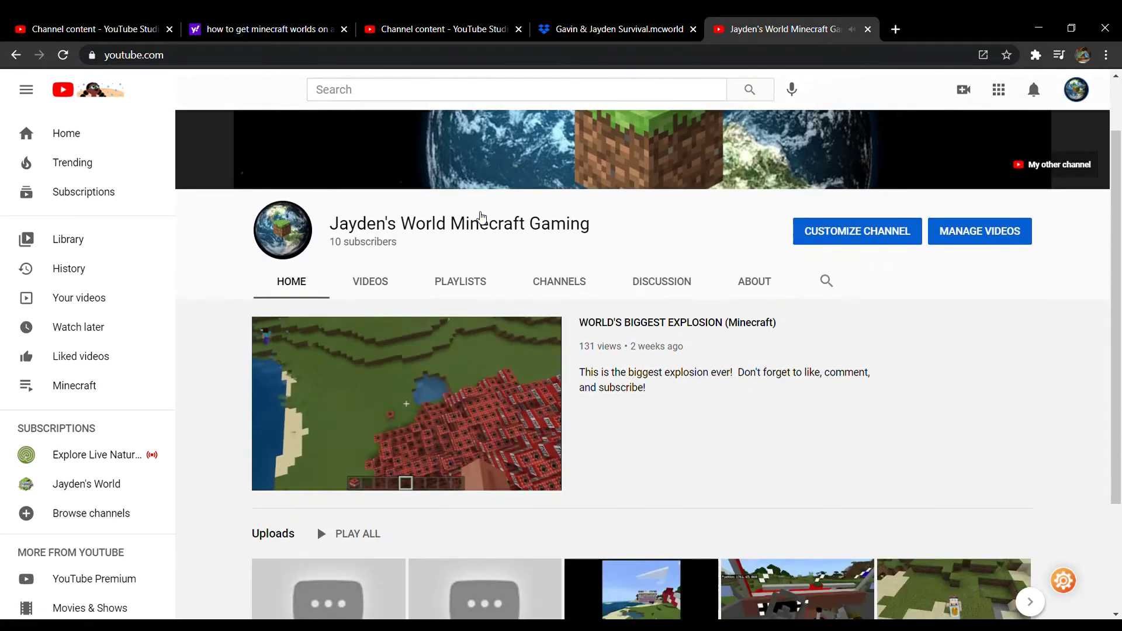
scroll(481, 217, "down", 2)
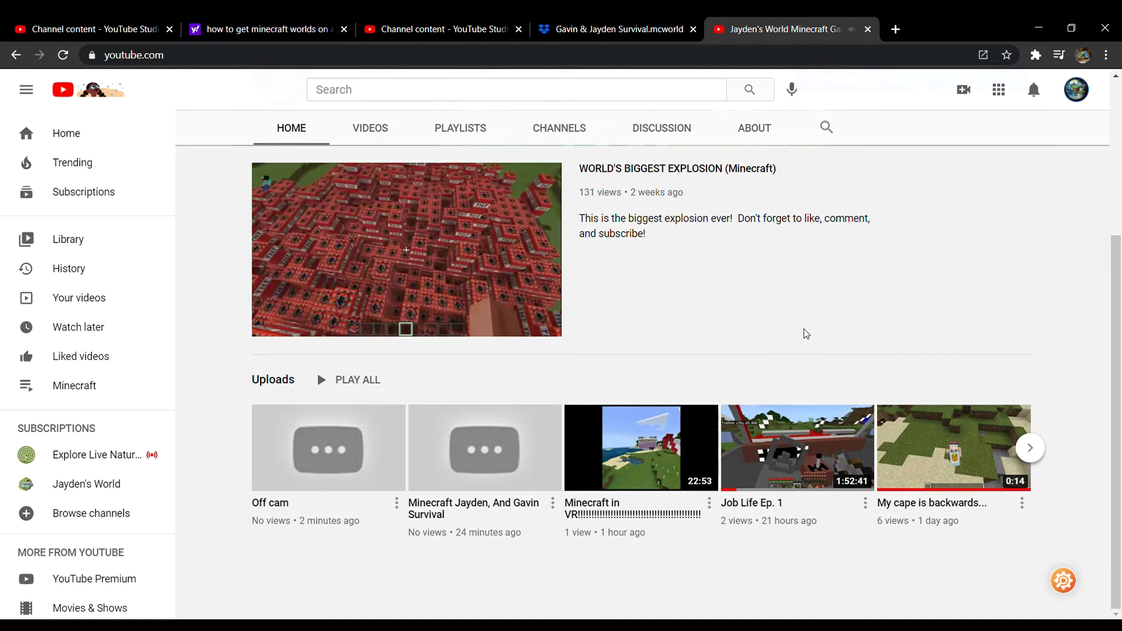
Step: Find the Secret Base DOWNLOAD video among older uploads and follow its description's dropbox.com link
left_click(1030, 448)
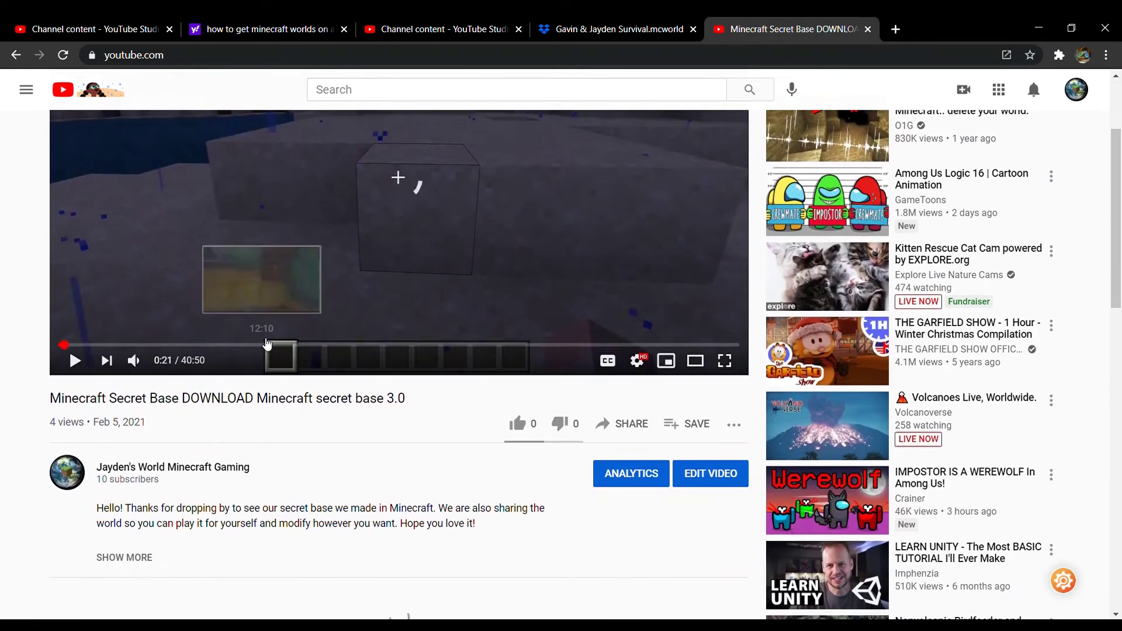
scroll(202, 381, "down", 1)
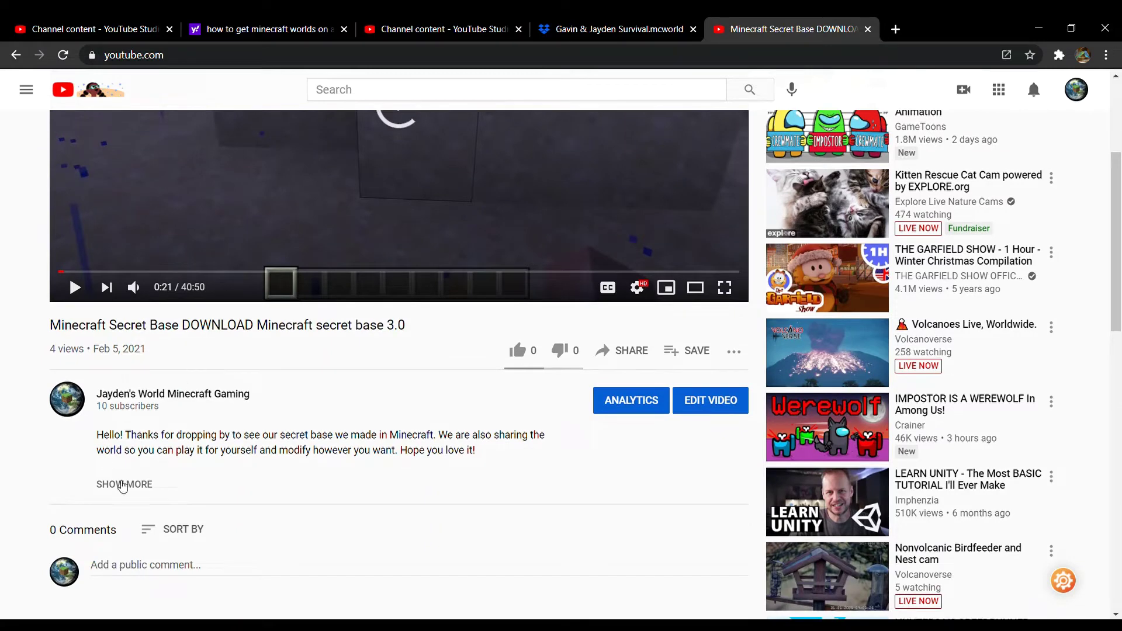
left_click(124, 484)
scroll(171, 363, "down", 2)
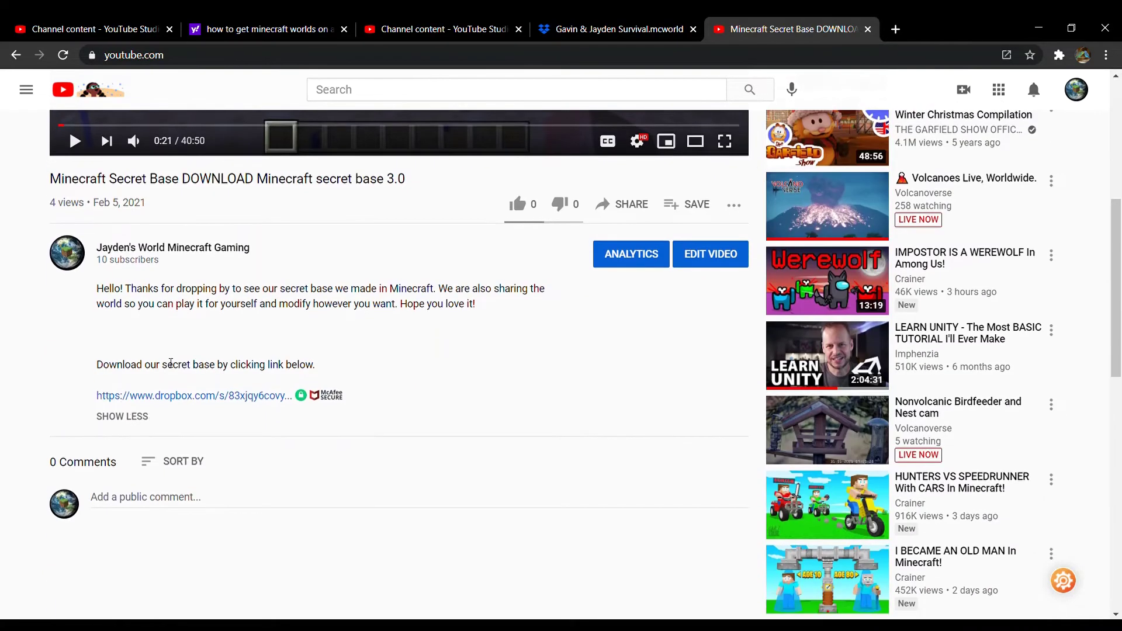
left_click(223, 397)
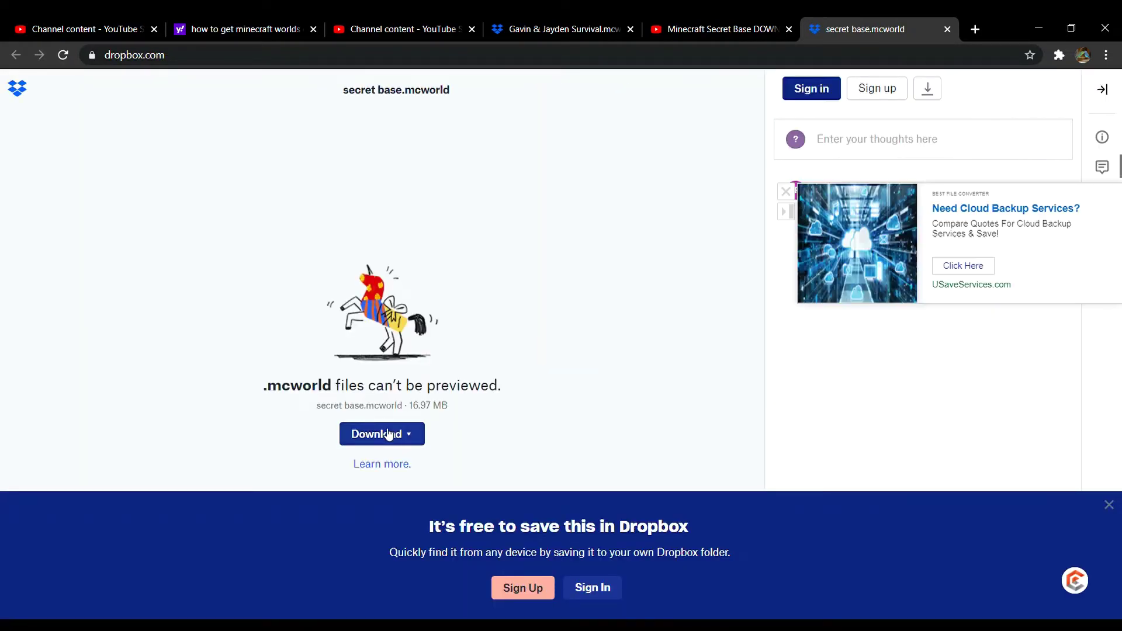
Step: Direct-download secret base.mcworld from the Dropbox Download dropdown
left_click(387, 435)
left_click(355, 469)
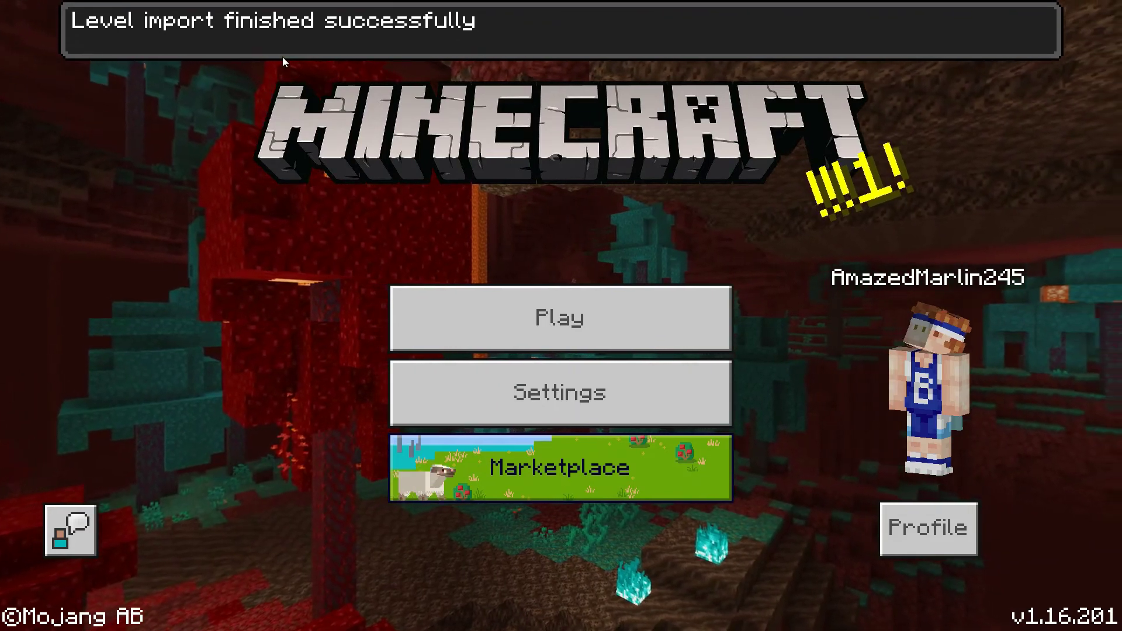
Step: After the import succeeds, go to Play to see the secret base Creative world listed
left_click(498, 332)
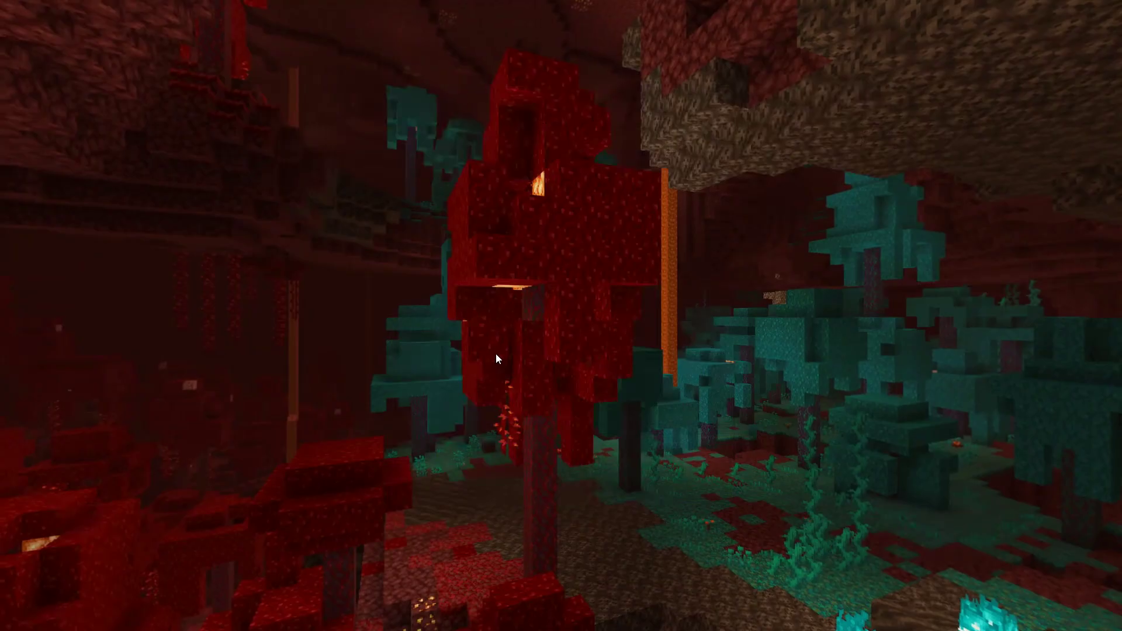
left_click(505, 308)
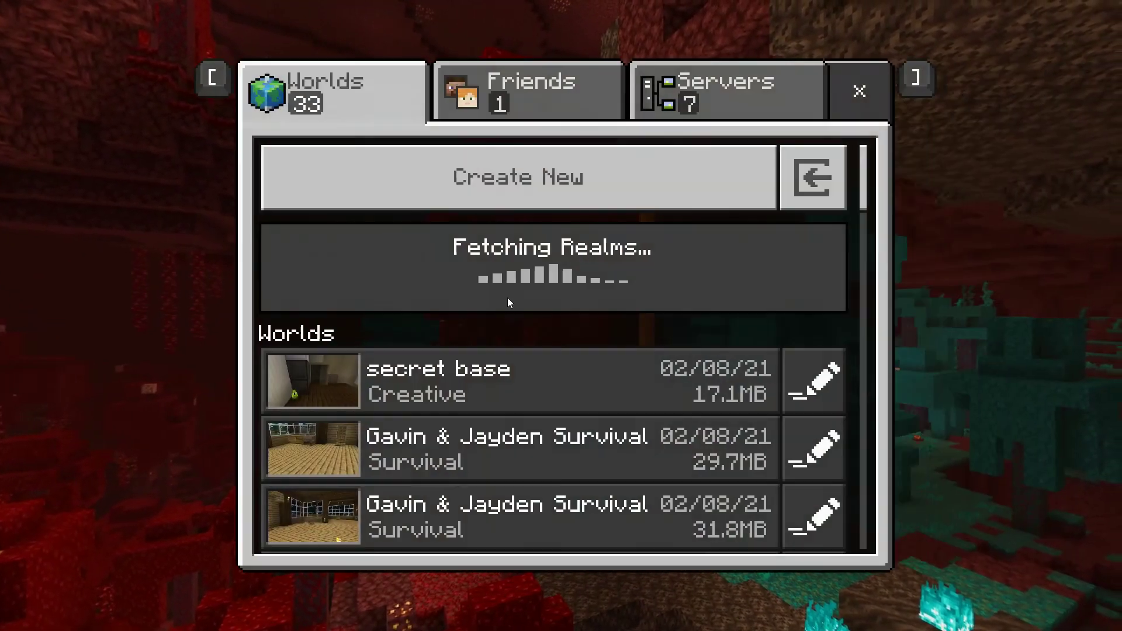